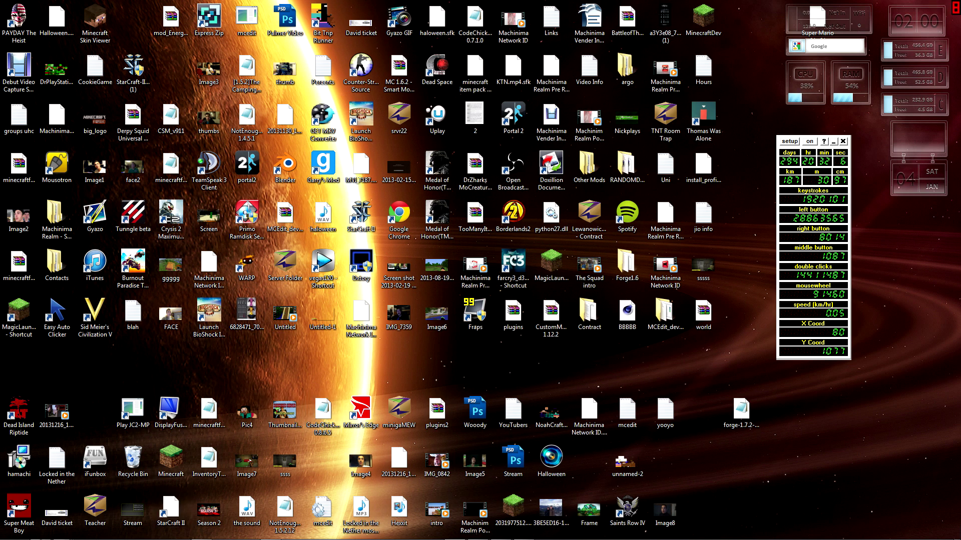
Step: Switch to Chrome showing the Forge Downloads page with its list of 1.7.2 builds
mouse_move(59, 539)
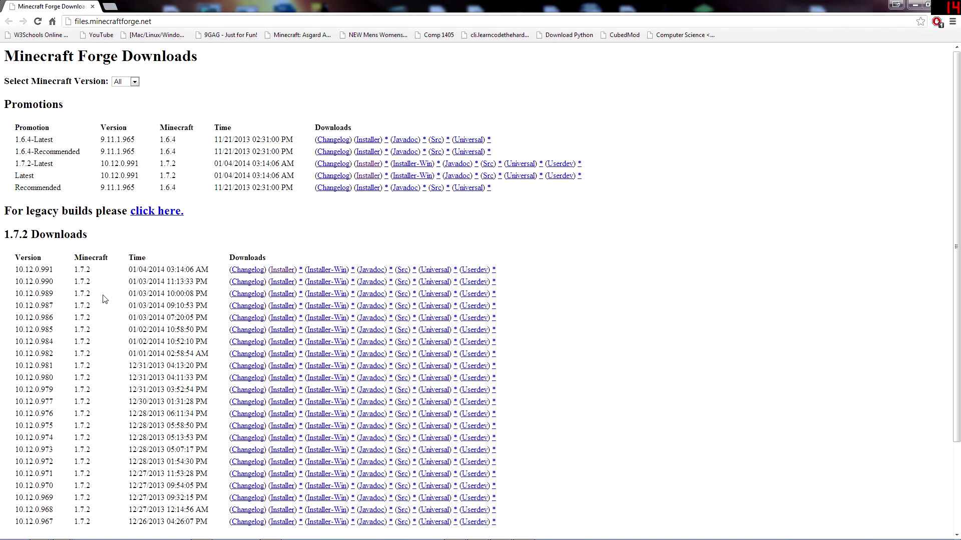
scroll(110, 310, "down", 2)
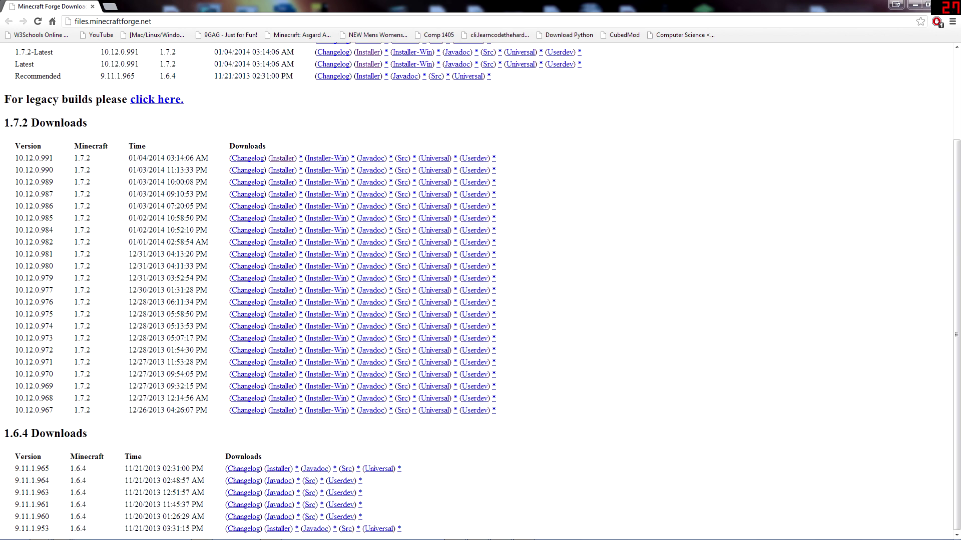
left_click_drag(129, 411, 149, 411)
left_click_drag(148, 410, 164, 410)
mouse_move(15, 157)
left_mouse_down()
mouse_move(150, 170)
mouse_move(165, 158)
mouse_move(15, 158)
left_mouse_up()
scroll(167, 226, "up", 3)
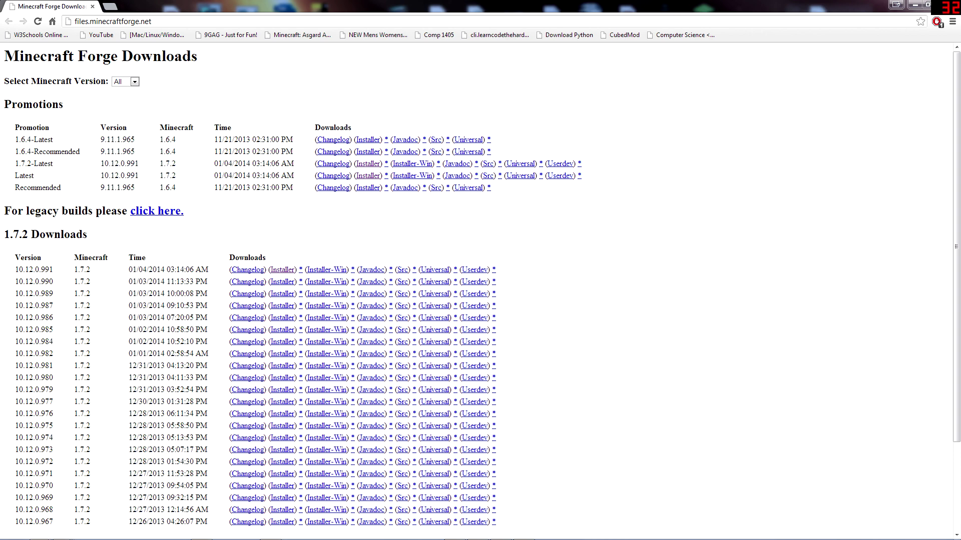
Step: Review the Forge promotions by highlighting the 1.7.2-Latest name, the Recommended row and 1.6.4
left_click_drag(15, 164, 42, 163)
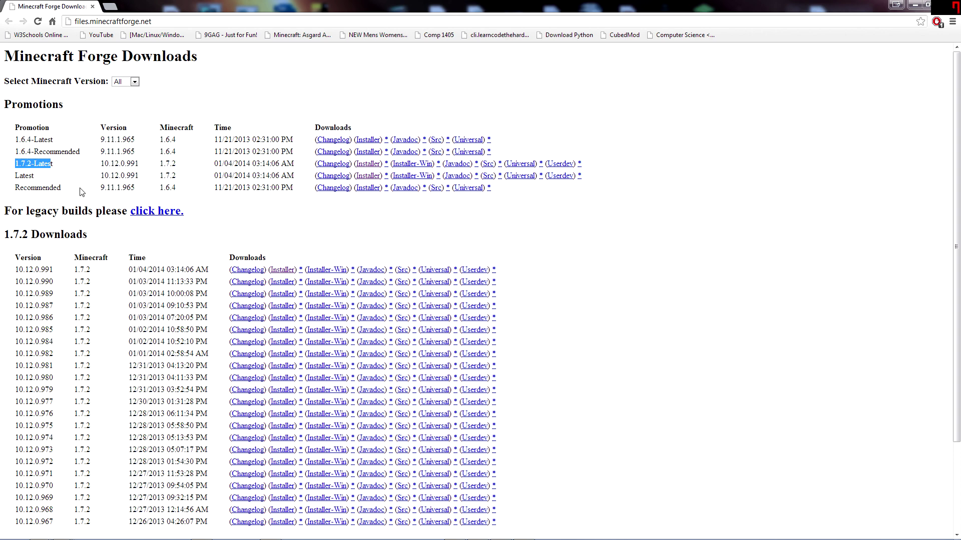
left_click_drag(11, 190, 50, 189)
left_click(50, 189)
left_click_drag(25, 188, 58, 275)
left_click(60, 278)
left_click_drag(21, 163, 53, 164)
left_click(52, 163)
left_click_drag(40, 281, 40, 306)
scroll(65, 326, "down", 3)
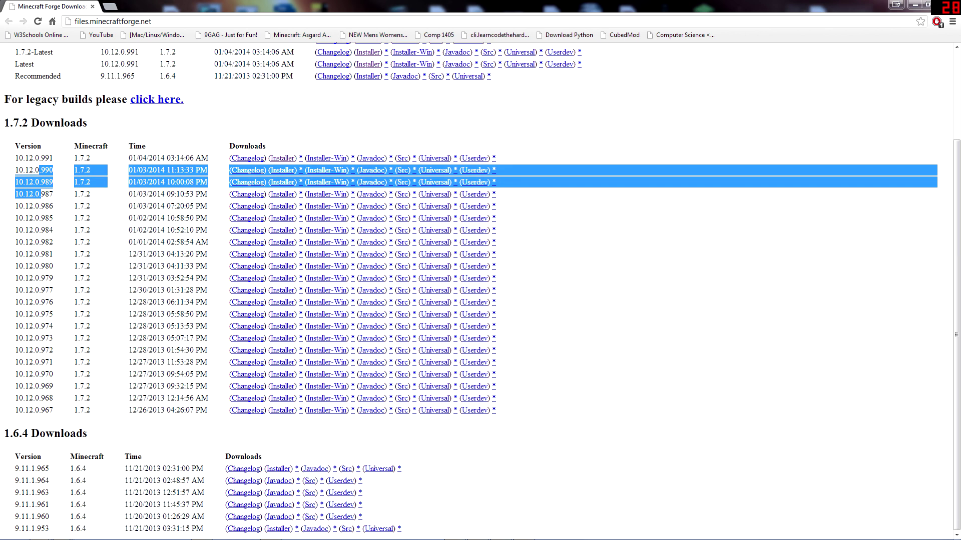
scroll(22, 199, "up", 3)
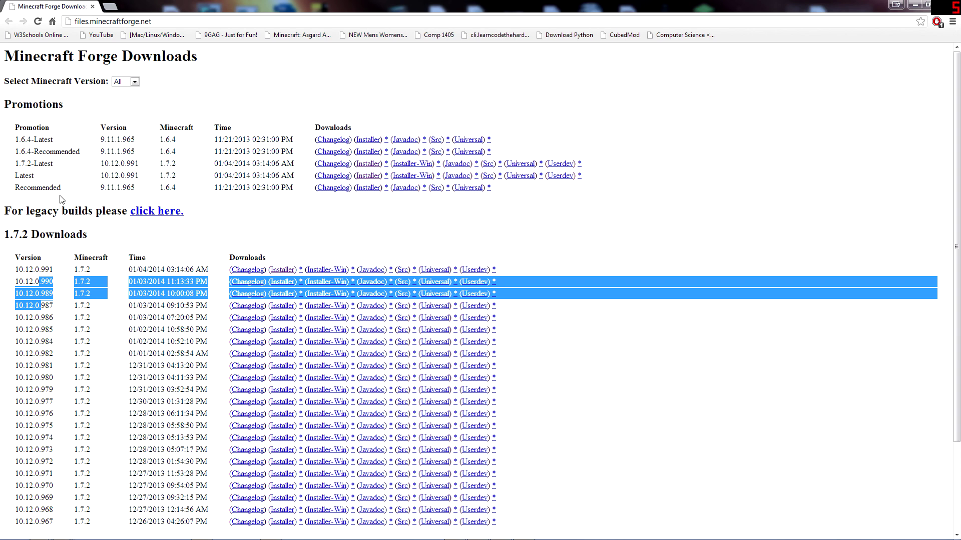
left_click_drag(164, 189, 189, 193)
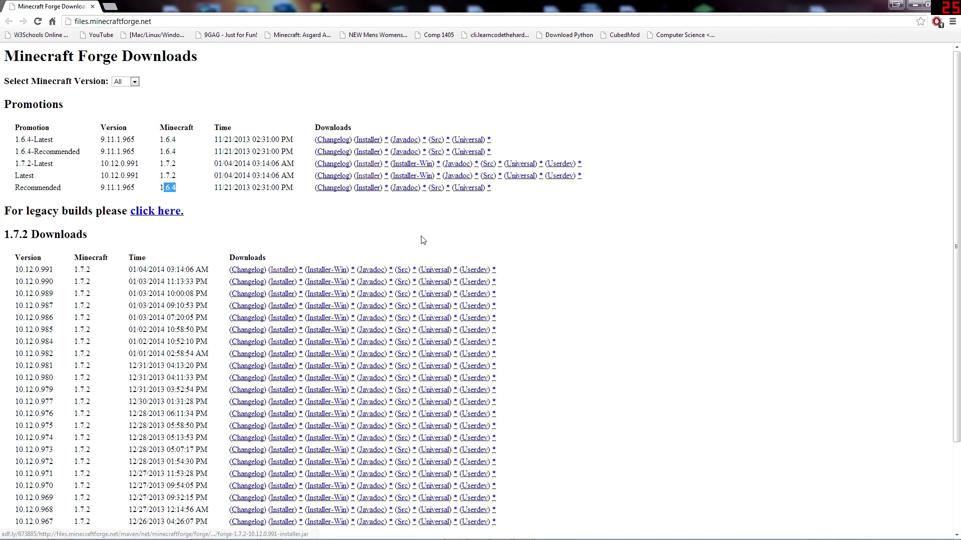
Step: Move the forge-1.7.2 installer .jar to the lower right of the desktop
left_click(934, 5)
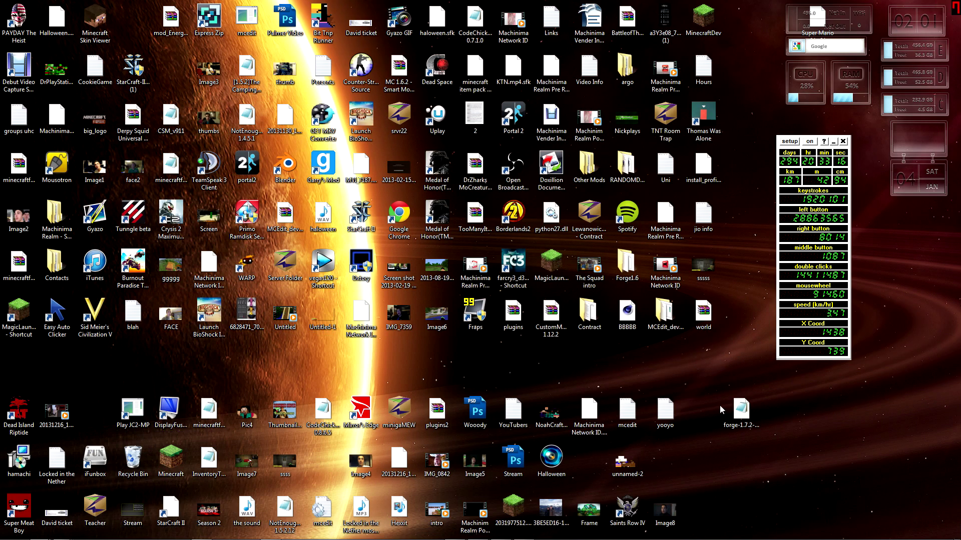
left_click_drag(741, 410, 672, 369)
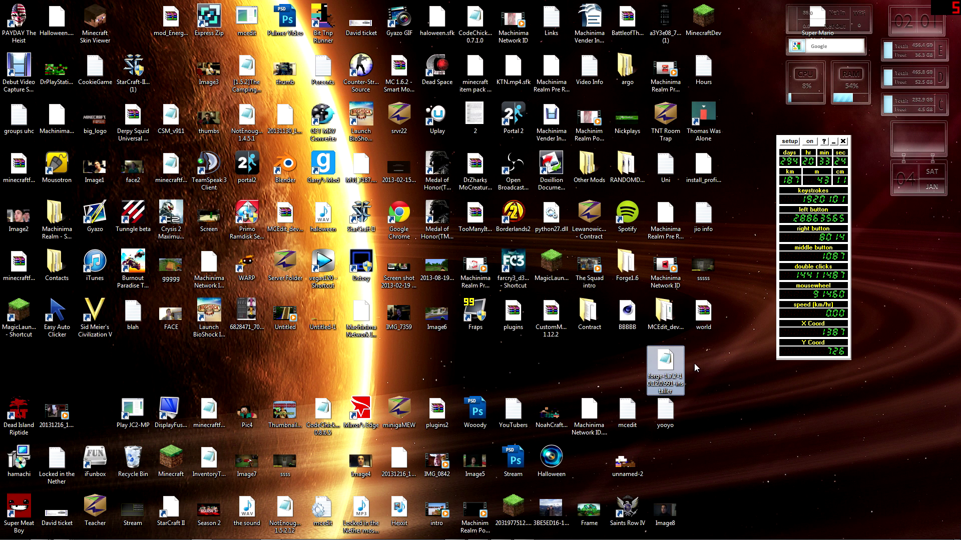
right_click(668, 363)
key("Escape")
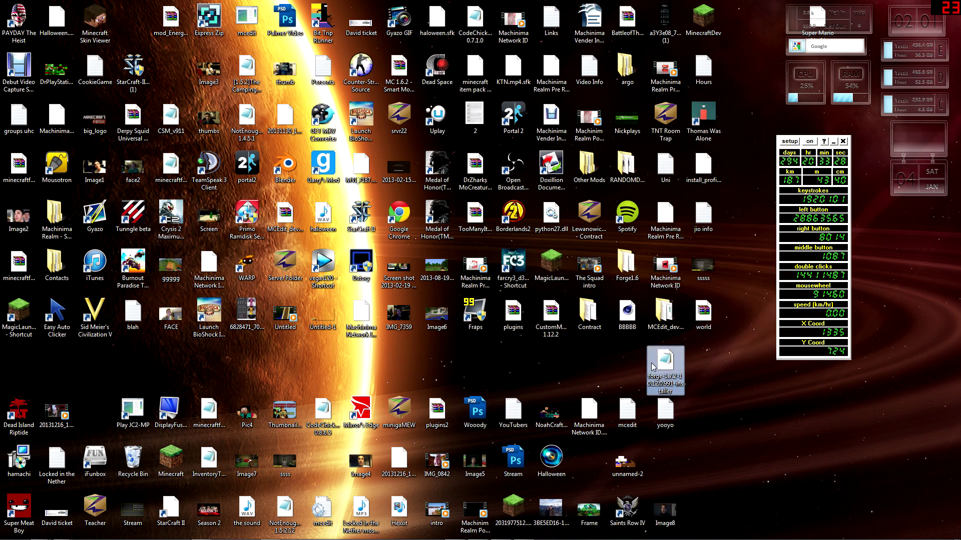
mouse_move(653, 366)
left_mouse_down()
mouse_move(501, 373)
mouse_move(730, 424)
left_mouse_up()
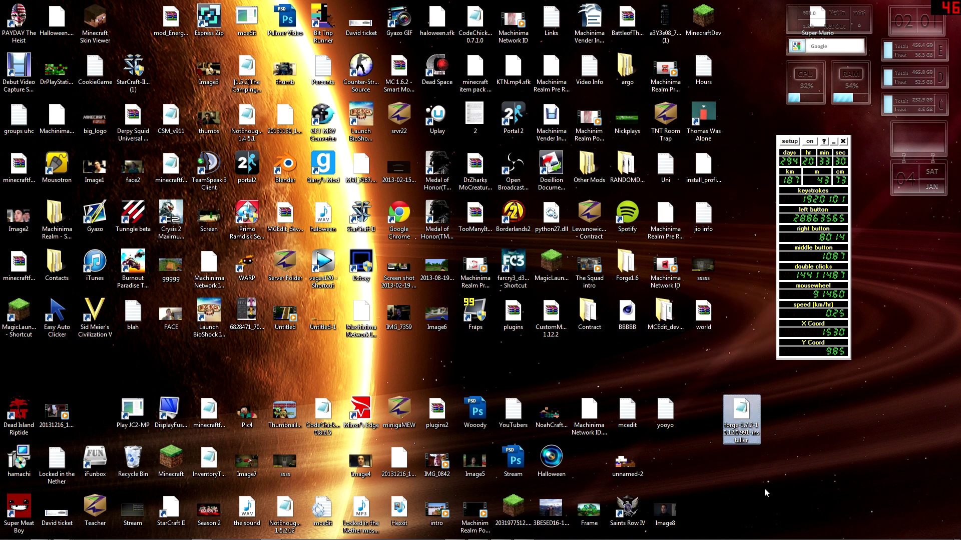
Step: Open the forge-1.7.2 installer .jar with Java(TM) Platform SE binary
right_click(743, 411)
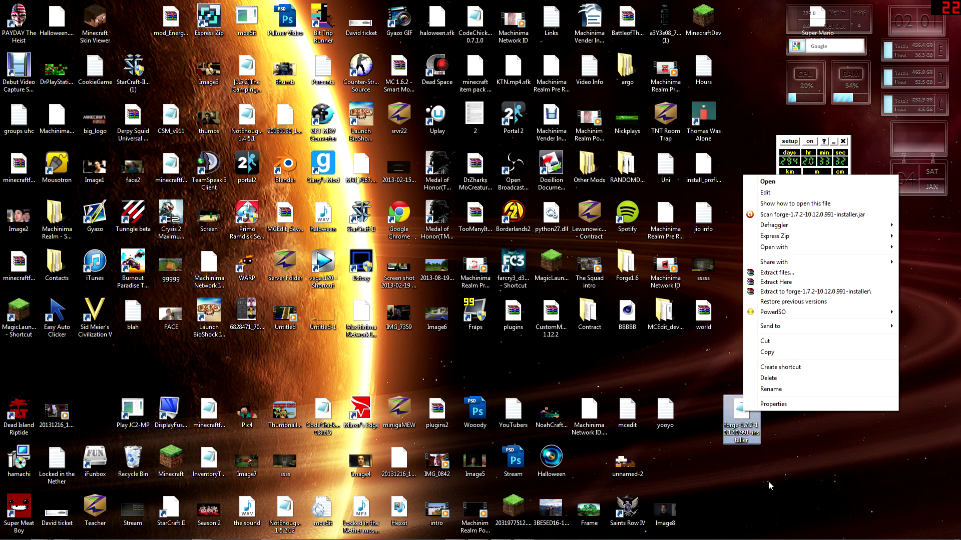
mouse_move(770, 247)
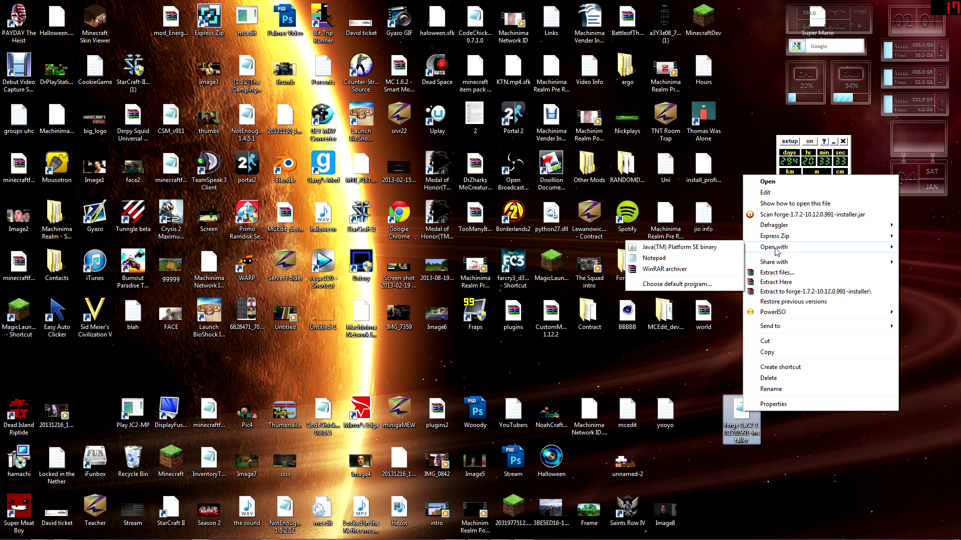
left_click(665, 247)
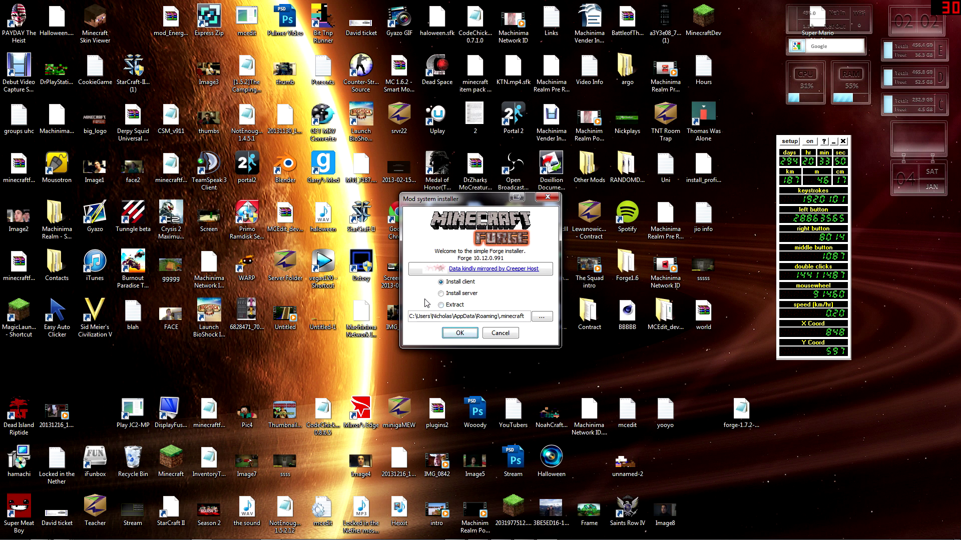
Step: Install the Forge 10.12.0.991 client, confirm the success message, and start the Minecraft Launcher
left_click(463, 331)
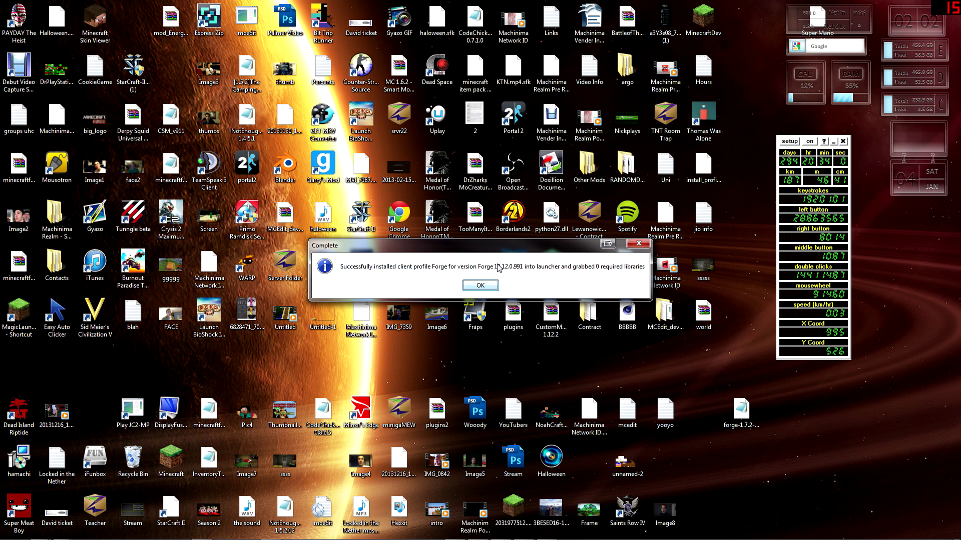
left_click(480, 285)
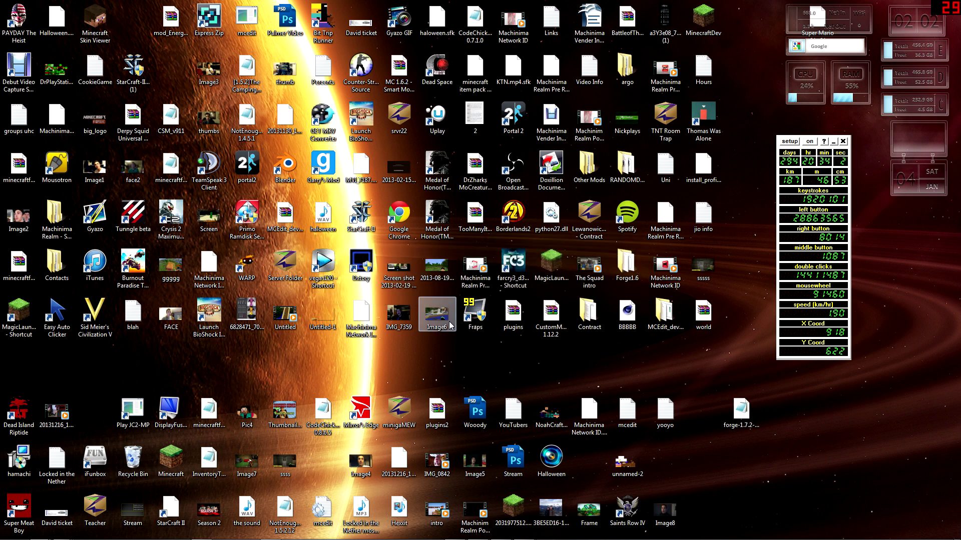
double_click(171, 460)
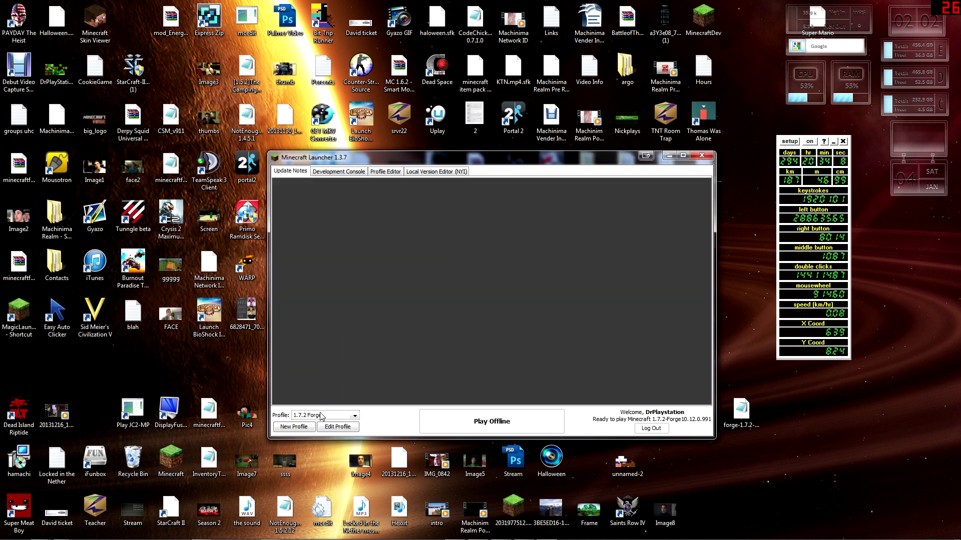
Step: Save a new 'Mods 1.7.2' profile using version release 1.7.2-Forge10.12.0.991
left_click(306, 430)
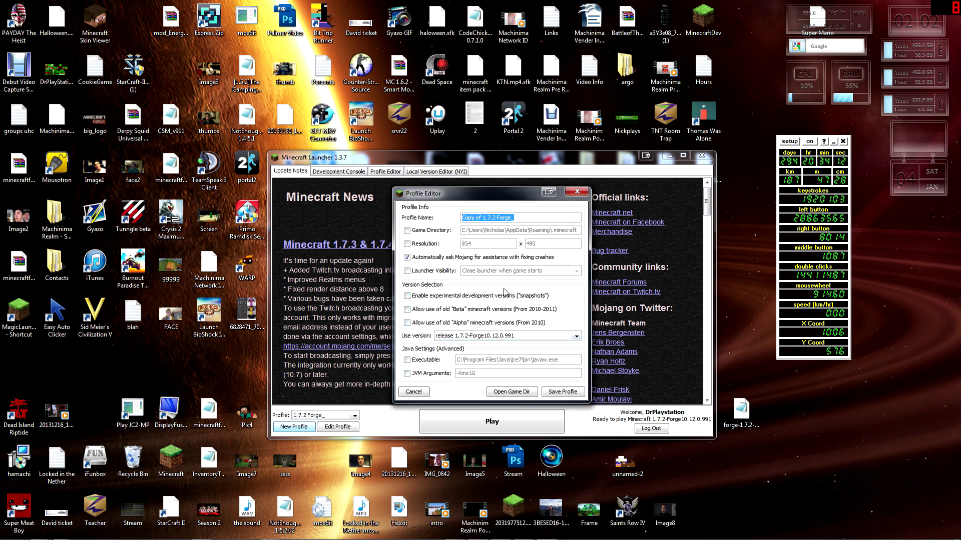
type("Mods")
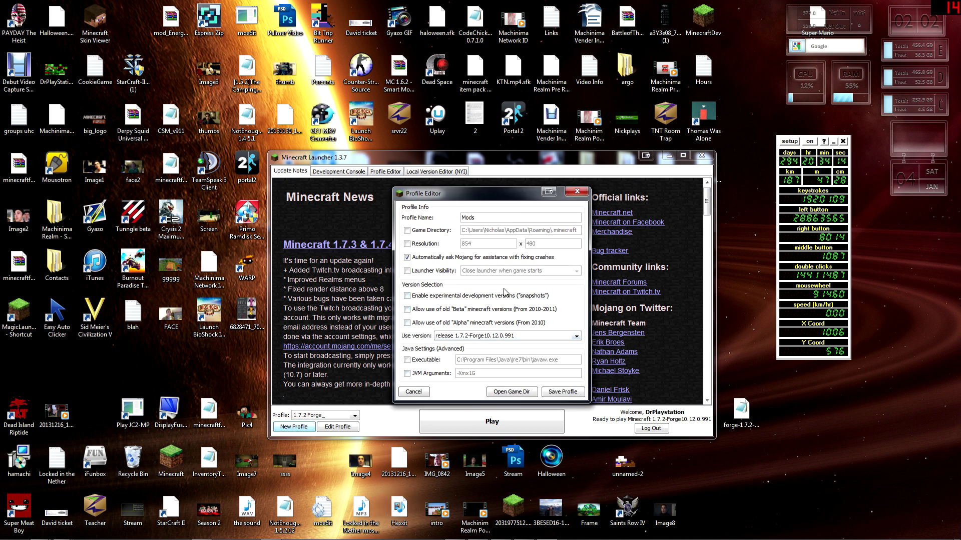
type(" 1.7.2")
left_click(461, 339)
scroll(579, 390, "down", 2)
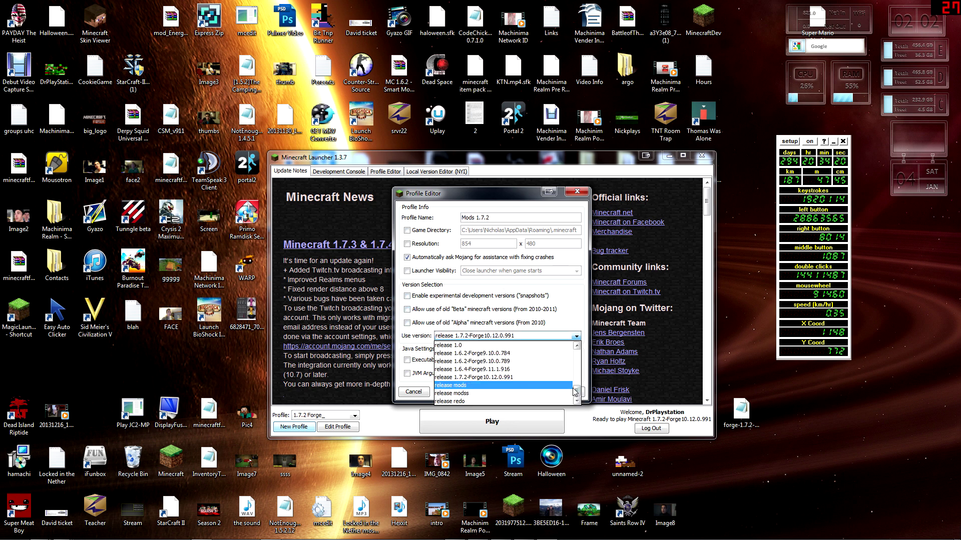
left_click_drag(579, 390, 576, 347)
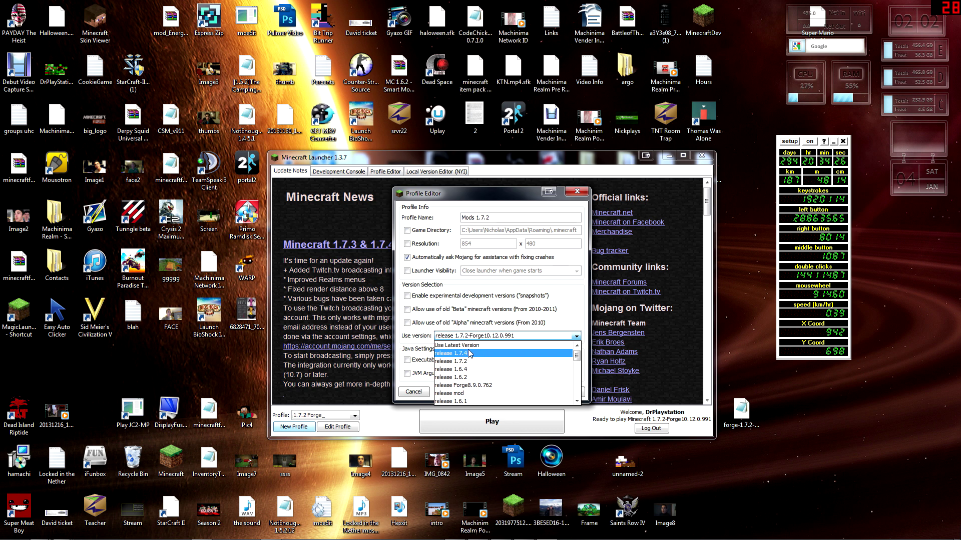
scroll(475, 370, "down", 1)
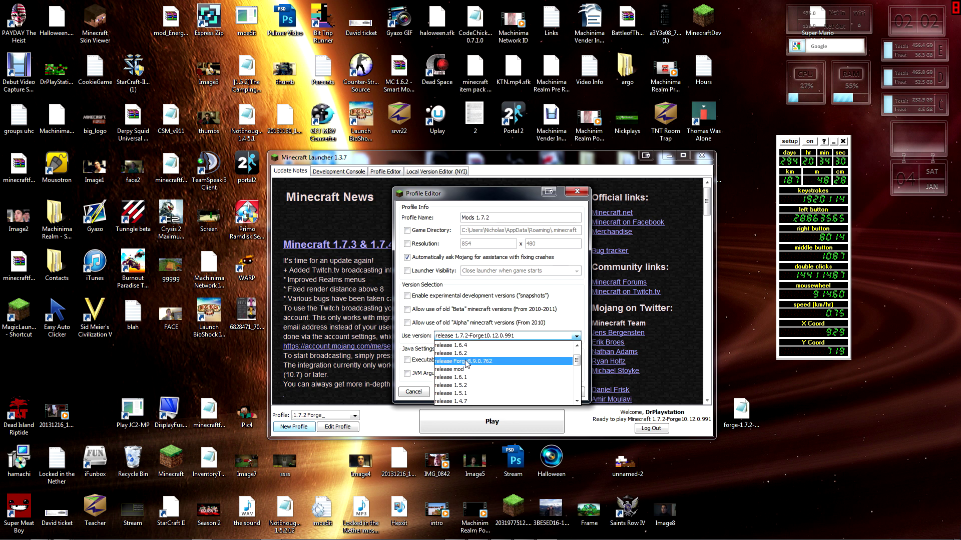
scroll(476, 363, "down", 6)
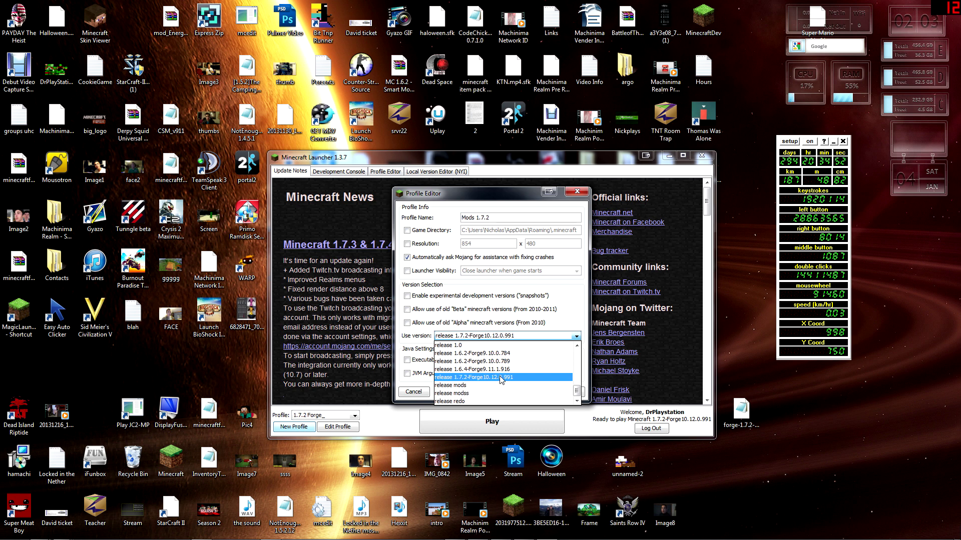
left_click(494, 382)
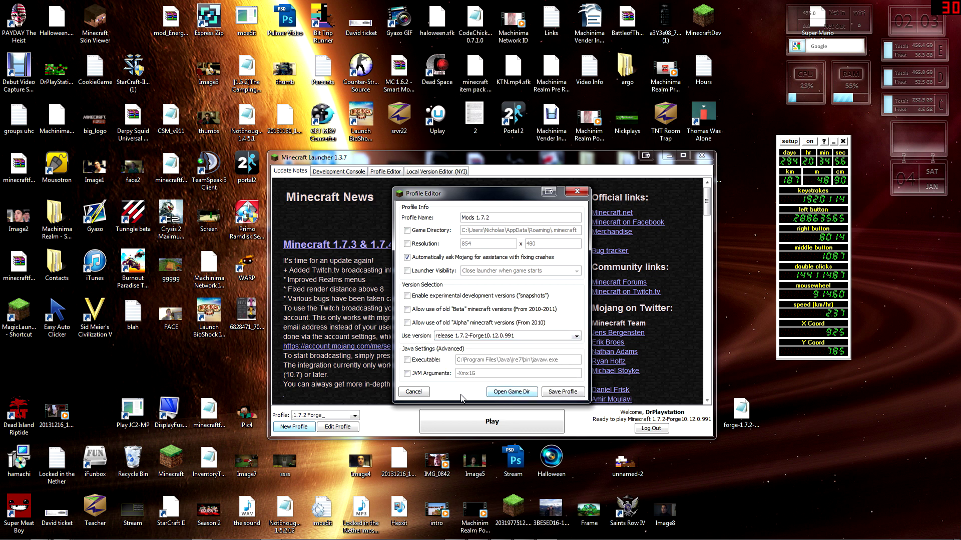
left_click(581, 392)
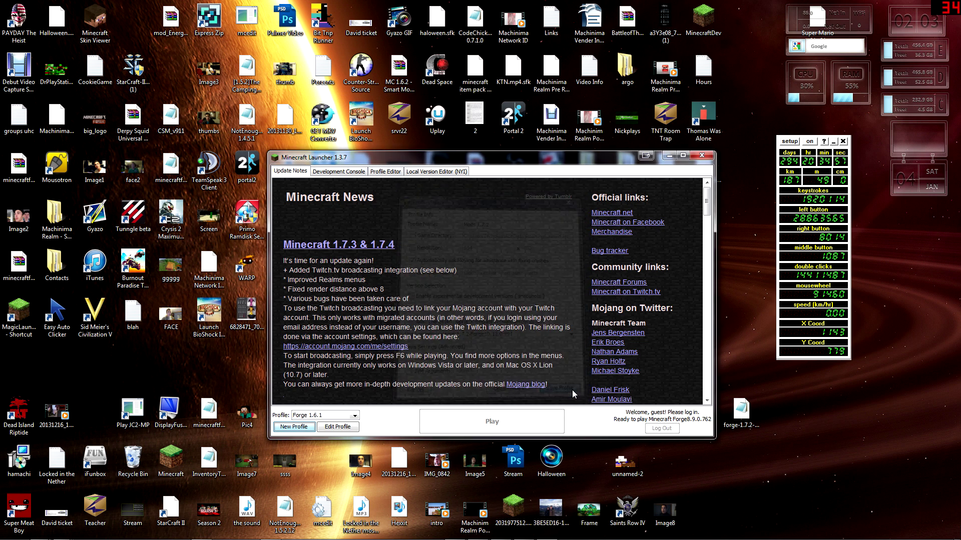
Step: Select the Mods 1.7.2 profile and launch Minecraft 1.7.2 with Forge 10.12.0.991
left_click(349, 416)
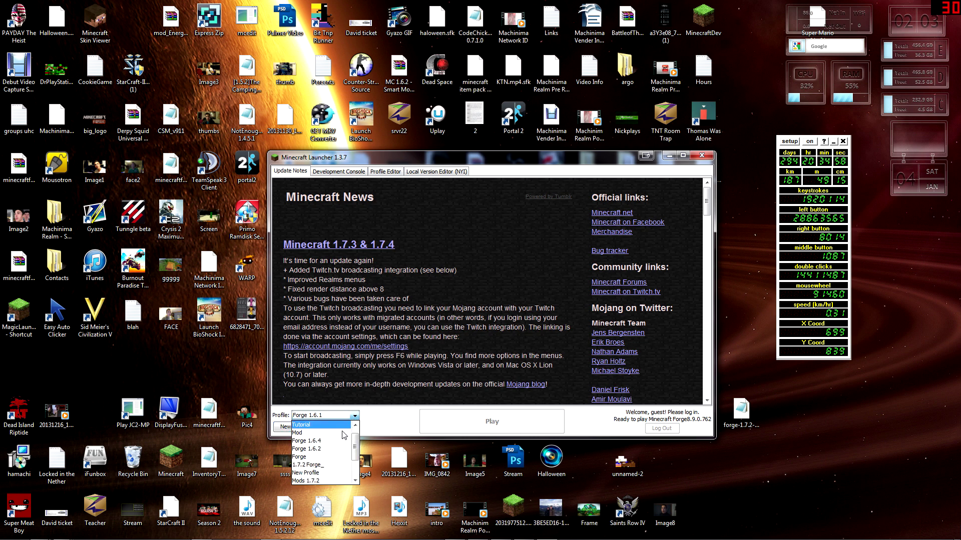
scroll(332, 467, "down", 3)
left_click(340, 466)
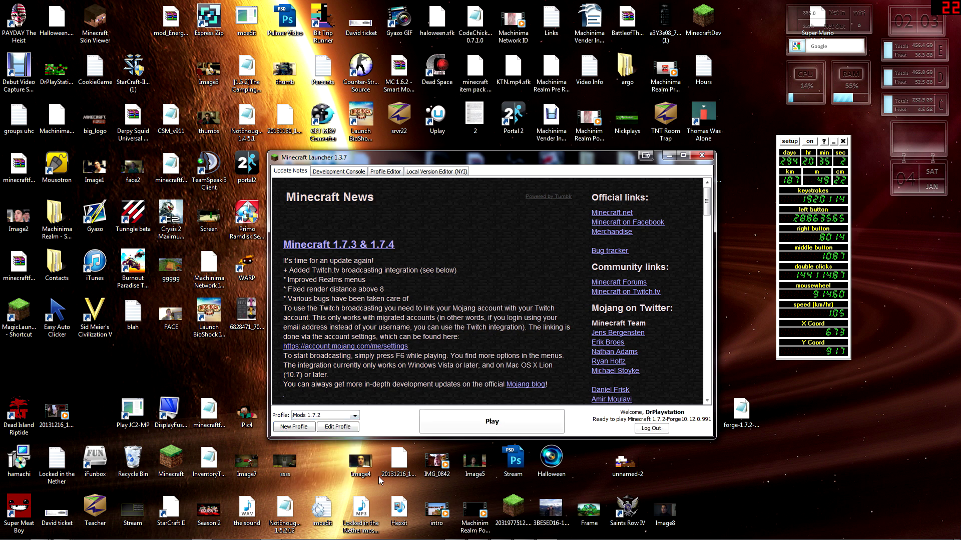
left_click(497, 425)
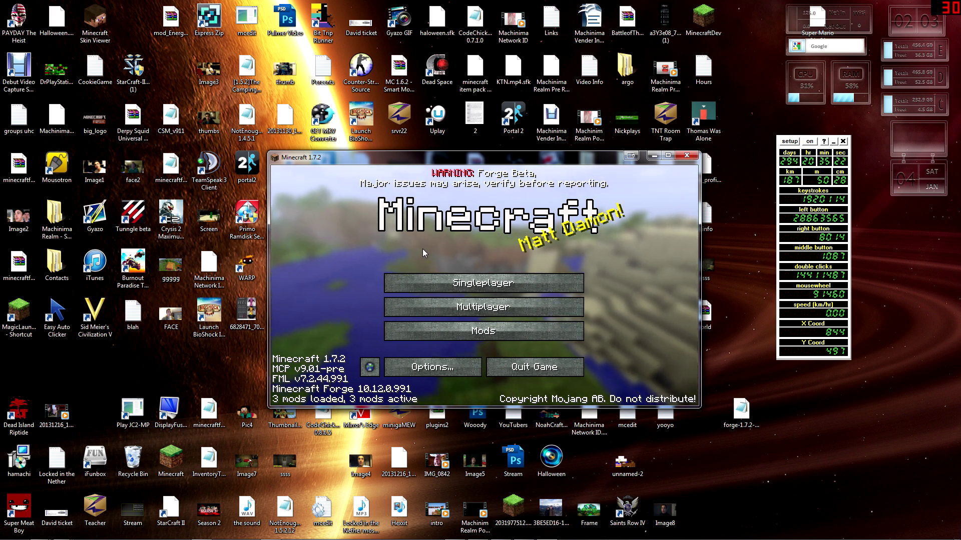
left_click(502, 290)
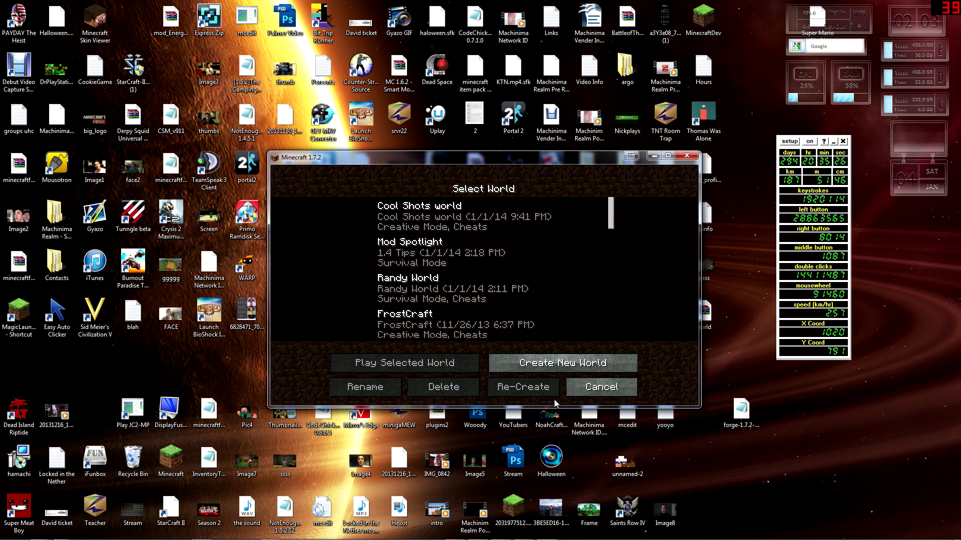
left_click(575, 388)
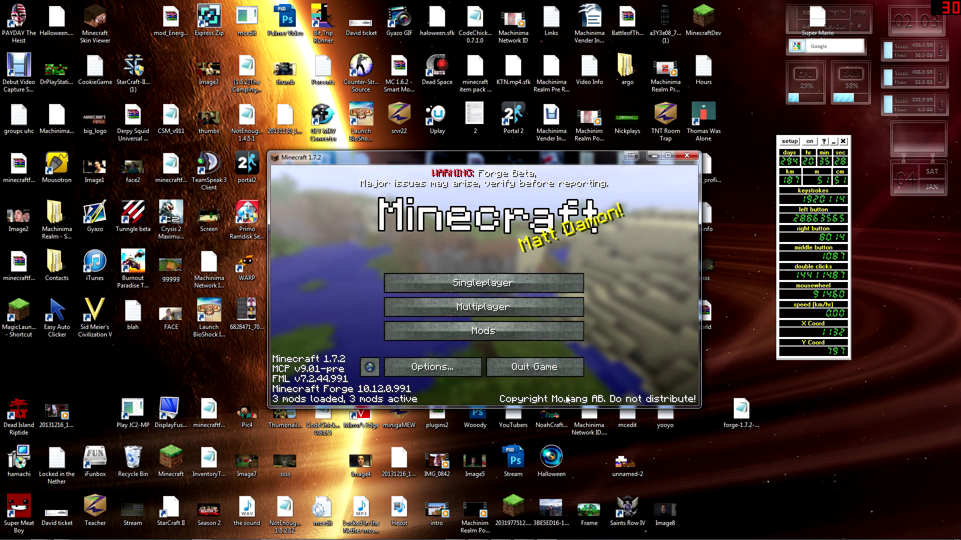